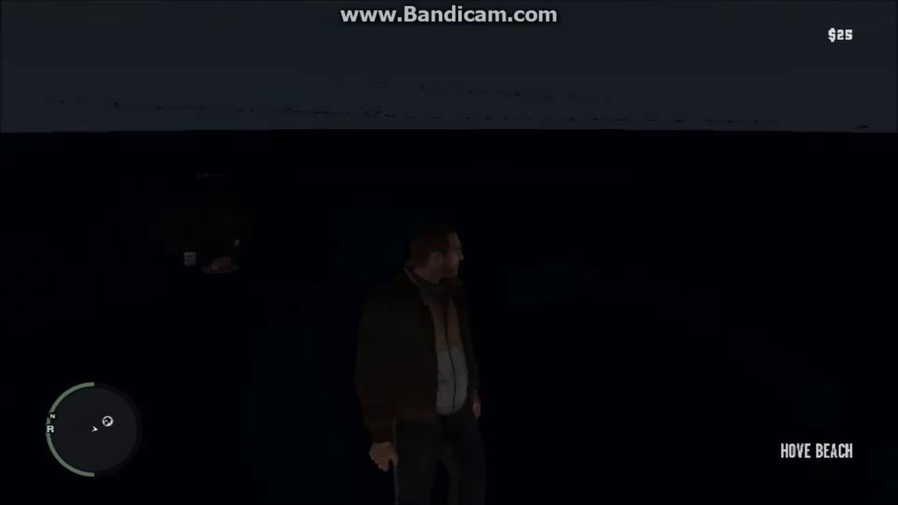
Walk Niko forward through the dark, barely rendered area, then pause and open the Graphics settings.
key(w)
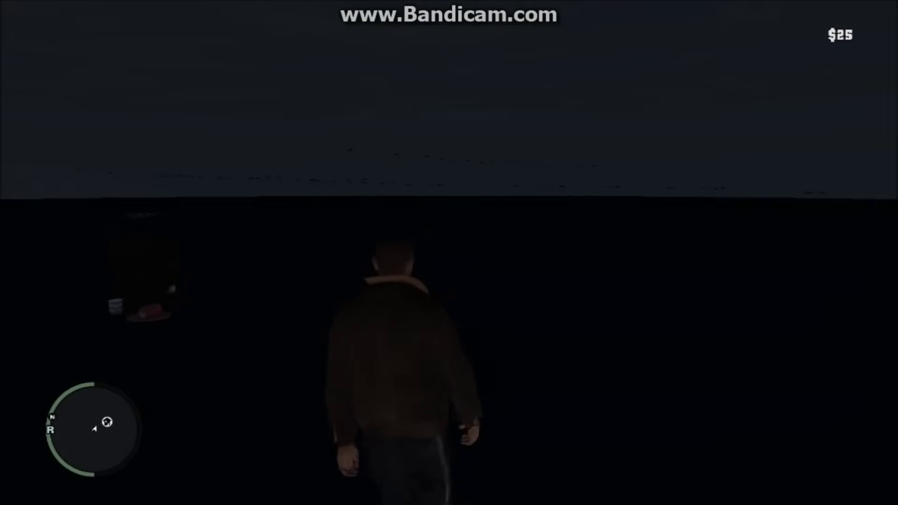
key(w)
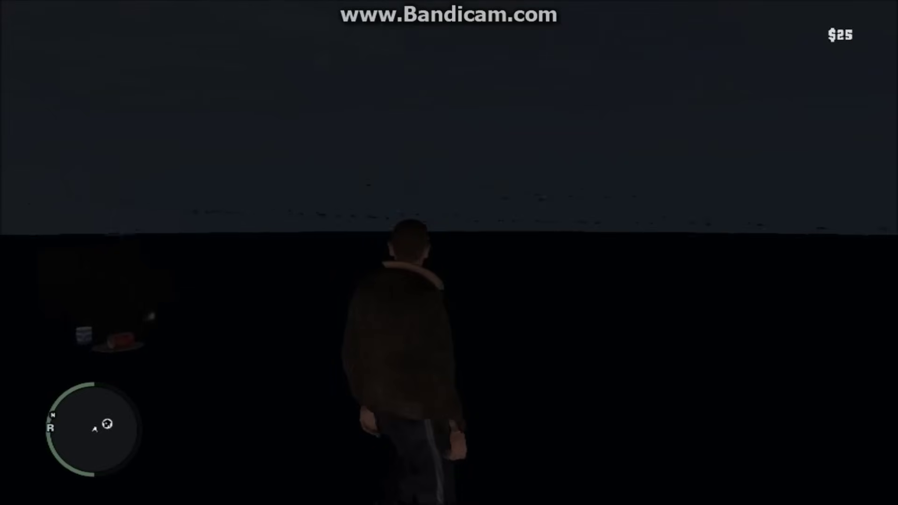
key(w)
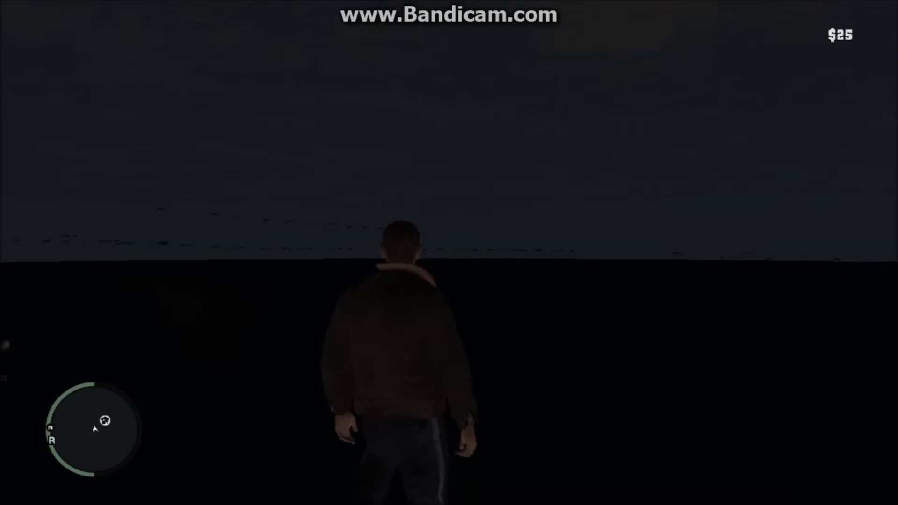
key(w)
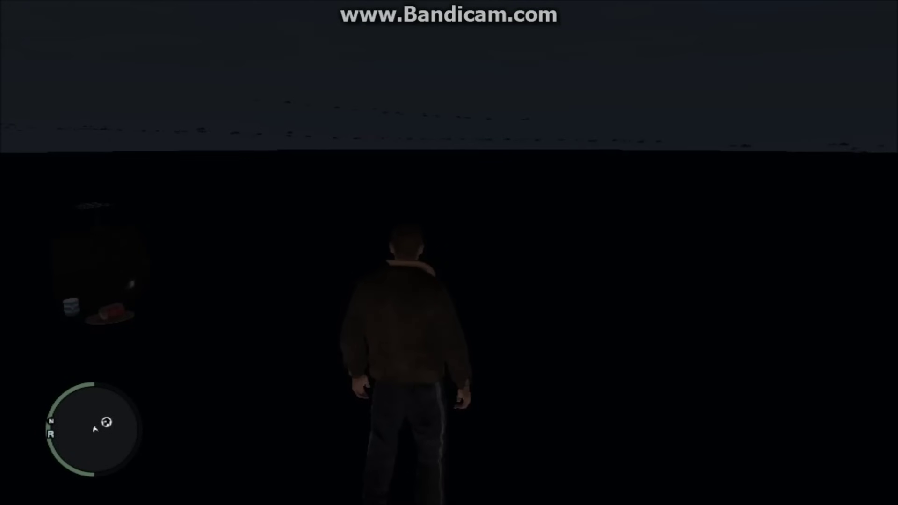
key(Escape)
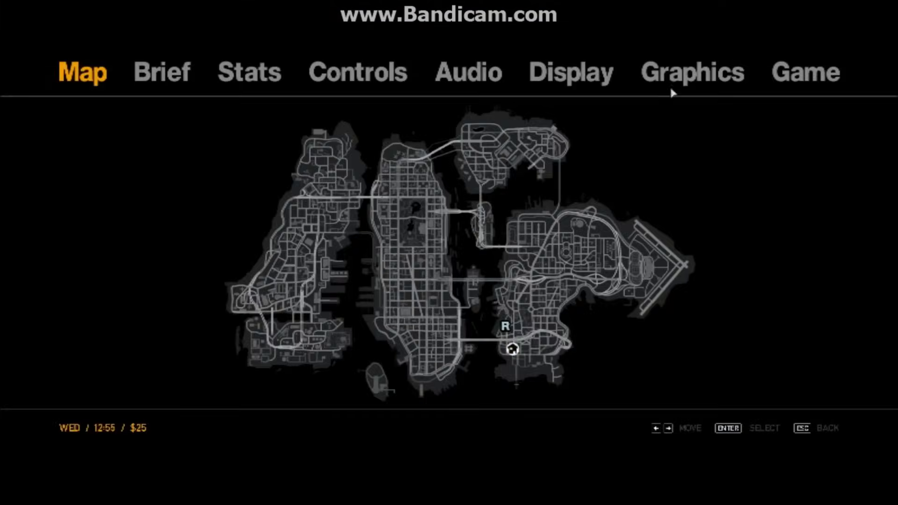
click(673, 90)
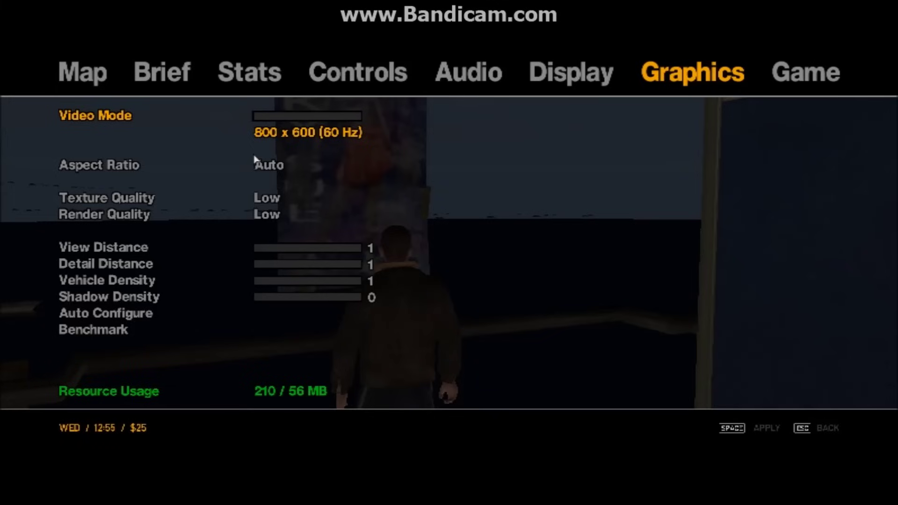
Try raising View Distance above 1, move to Detail Distance, then resume and push open the blue door.
key(Down)
key(Down)
key(Down)
key(Down)
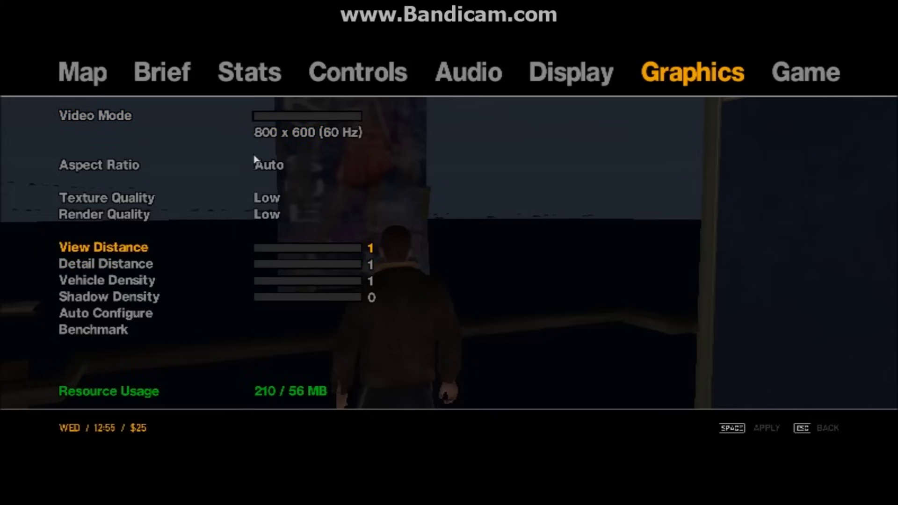
key(Right)
key(Left)
key(Down)
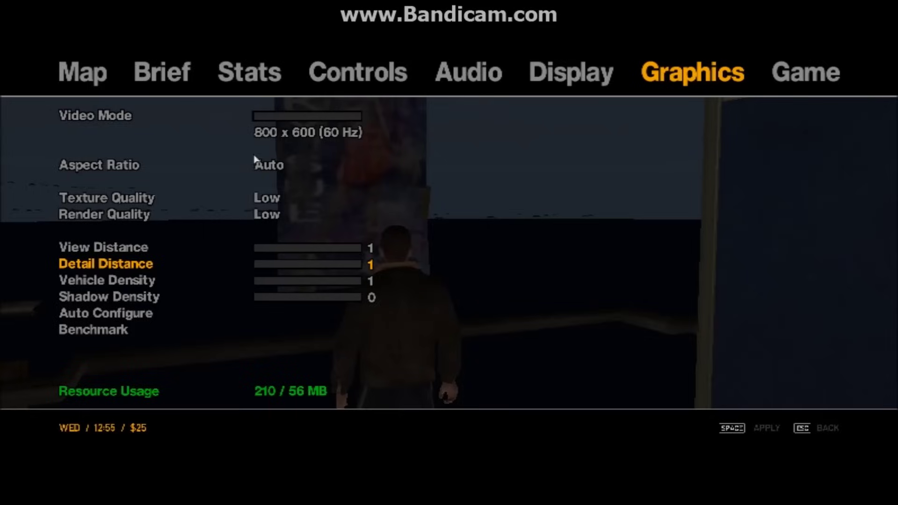
key(Escape)
key(Escape)
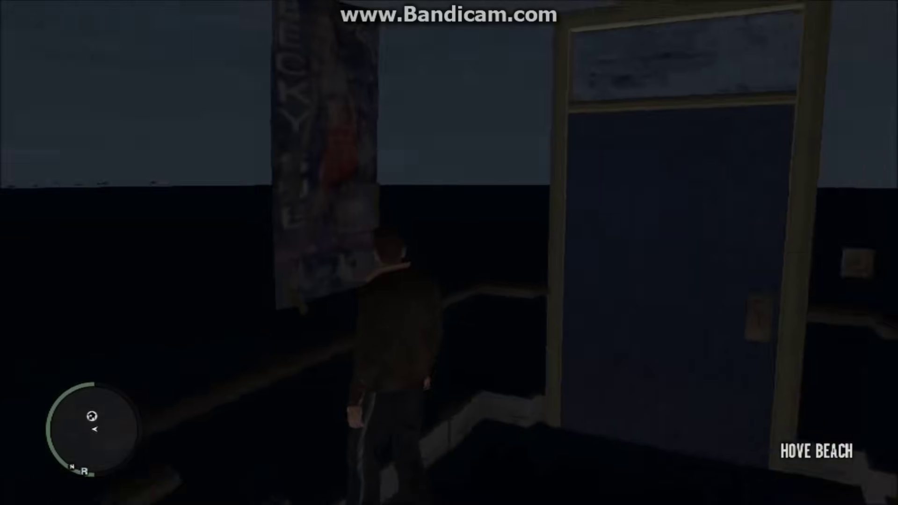
key(w)
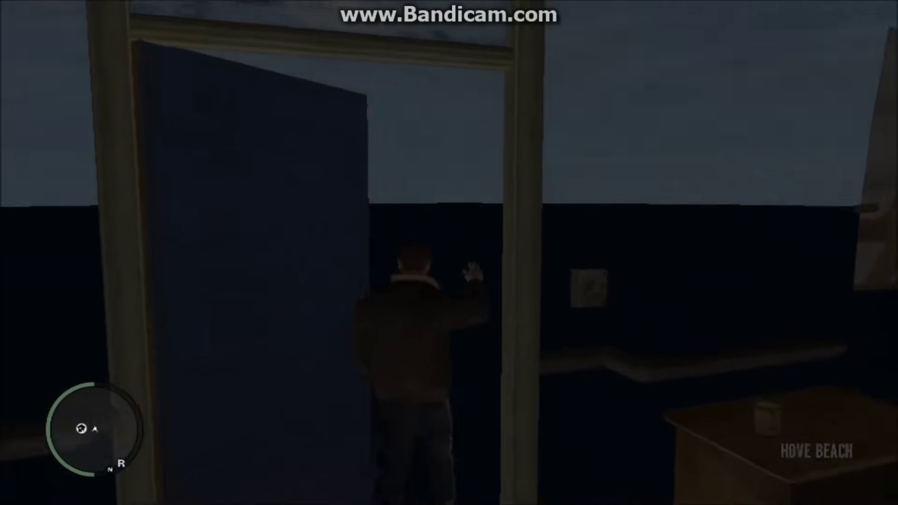
Walk through the blue door onto the rooftop, then quit the game from the Game menu.
key(w)
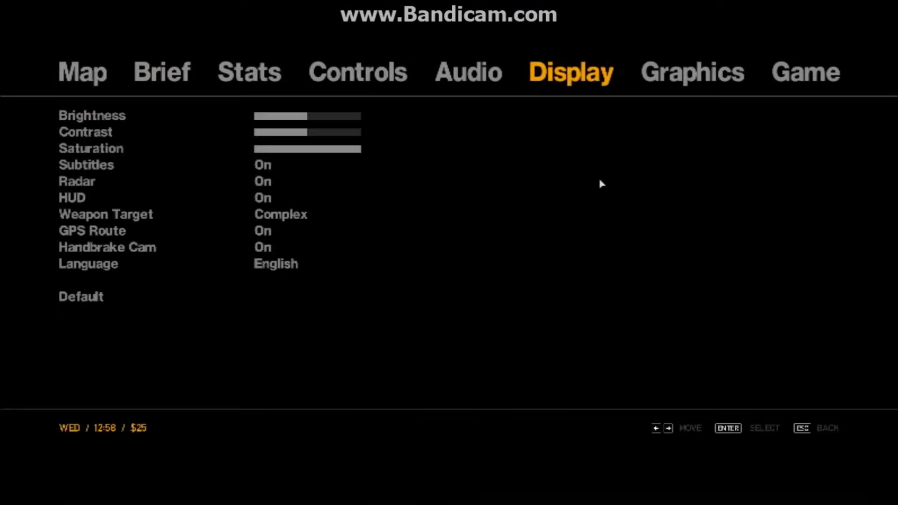
key(Right)
key(Right)
key(Up)
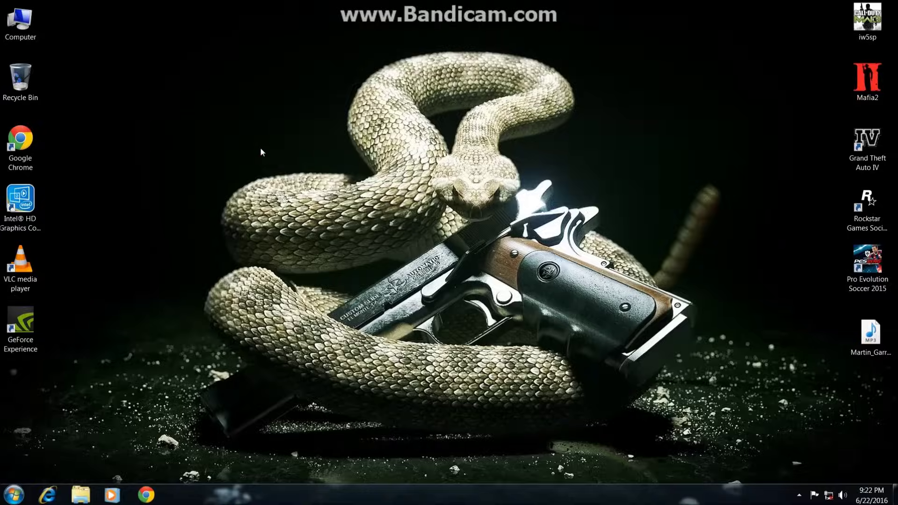
Create a new desktop text document named 'Commandline' and open it in Notepad.
right_click(255, 132)
mouse_move(283, 244)
click(442, 373)
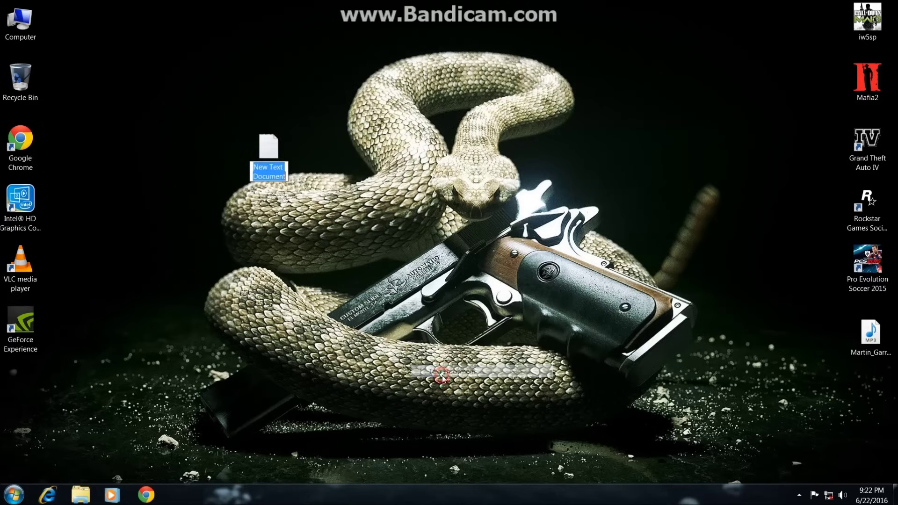
text(c)
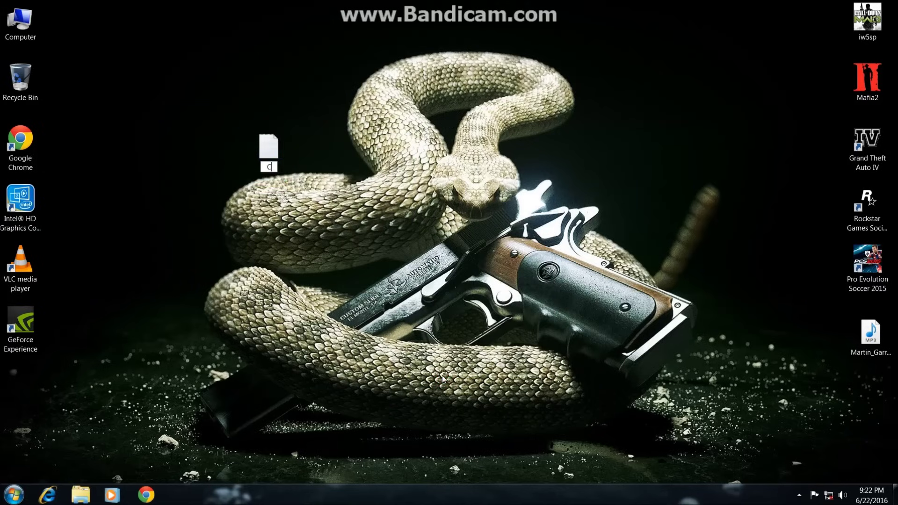
text(ommandlien)
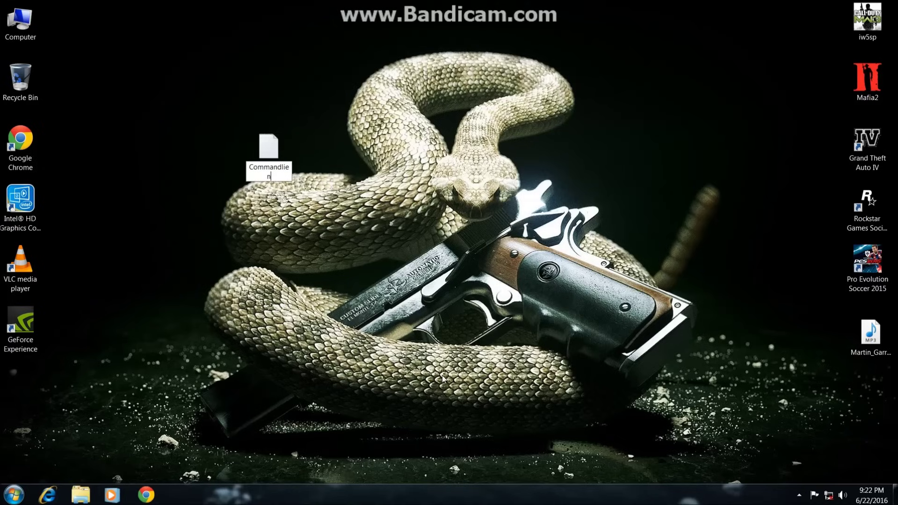
key(BackSpace)
key(BackSpace)
text(ne)
key(Return)
double_click(269, 146)
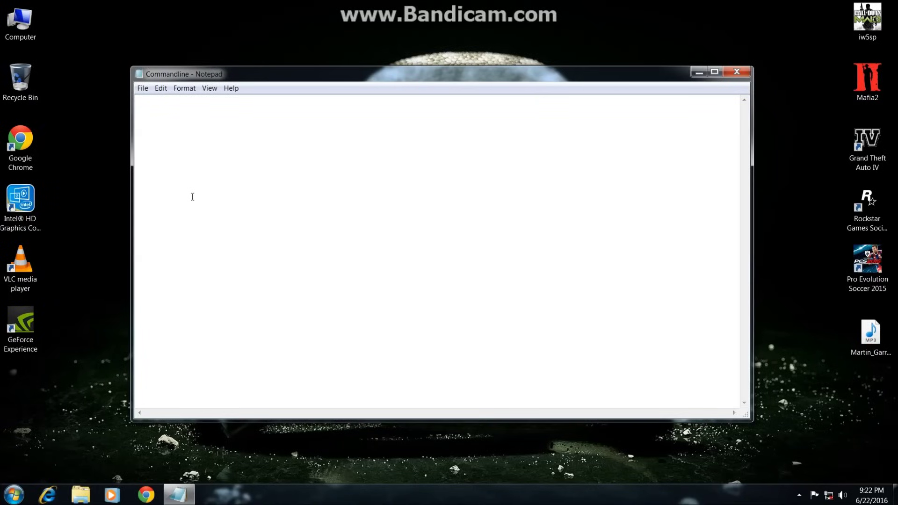
Enter the line '-nomemrestrict -availablevidmem 10' in the Commandline file.
text(-nomemrestri)
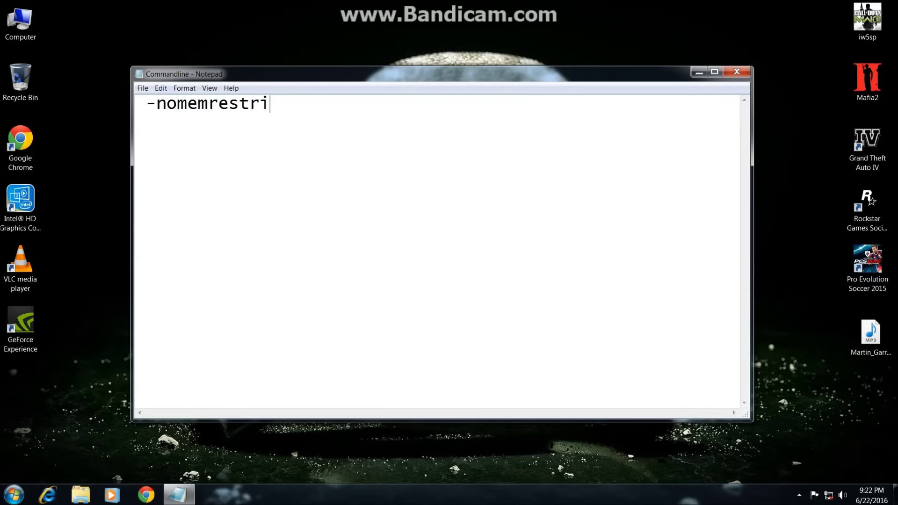
text(ct -availa)
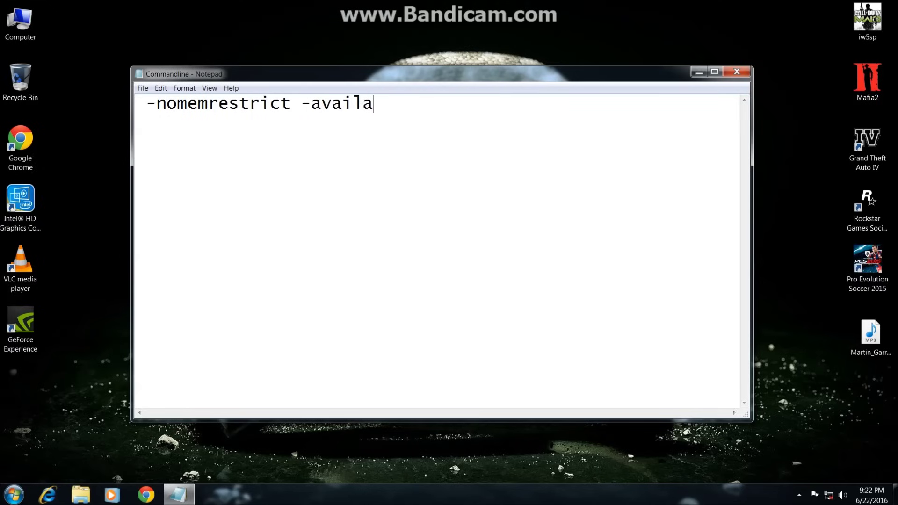
text(blevidmem)
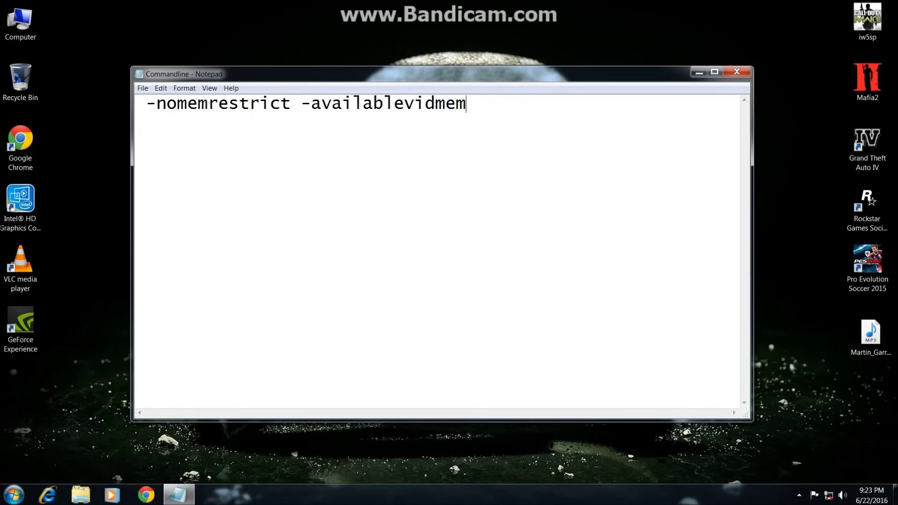
text( 10)
click(480, 103)
click(303, 106)
click(148, 105)
Save the Commandline file and close Notepad.
click(142, 89)
click(164, 122)
click(729, 73)
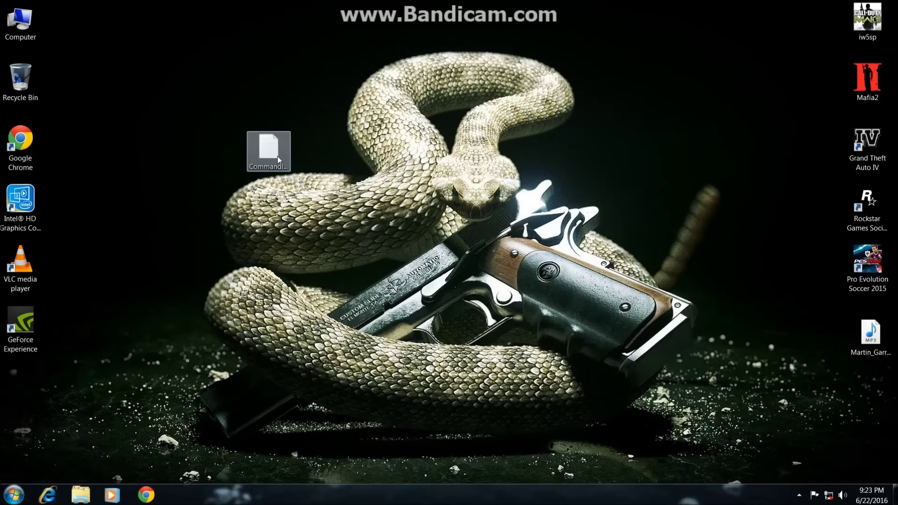
Copy the Commandline file and open the Grand Theft Auto IV install folder from its shortcut.
right_click(269, 157)
click(290, 311)
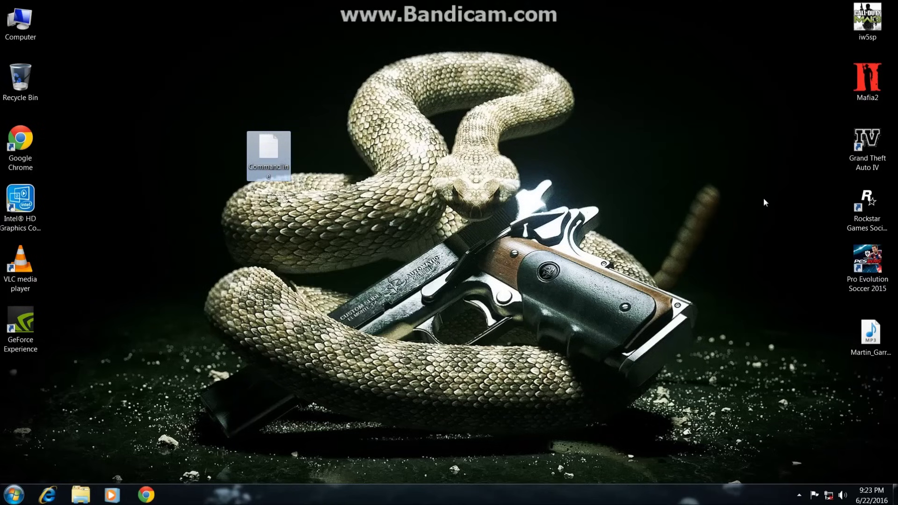
click(875, 165)
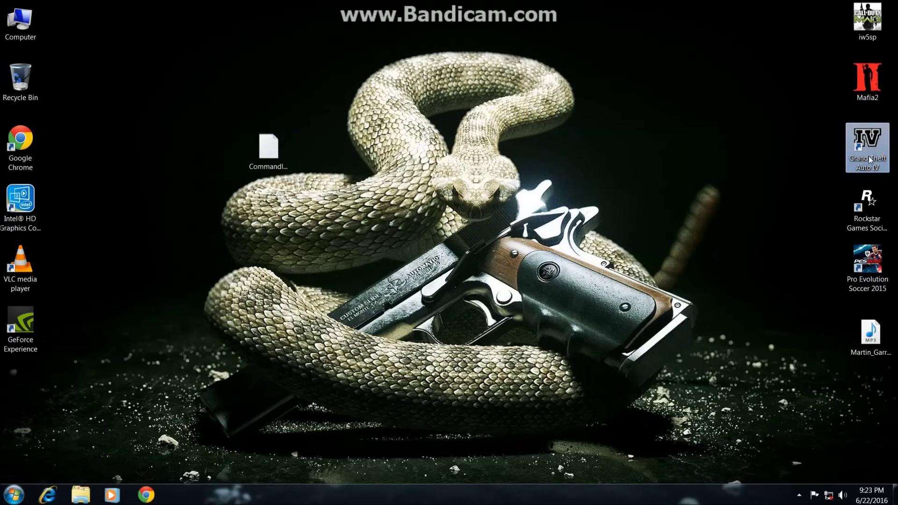
right_click(869, 157)
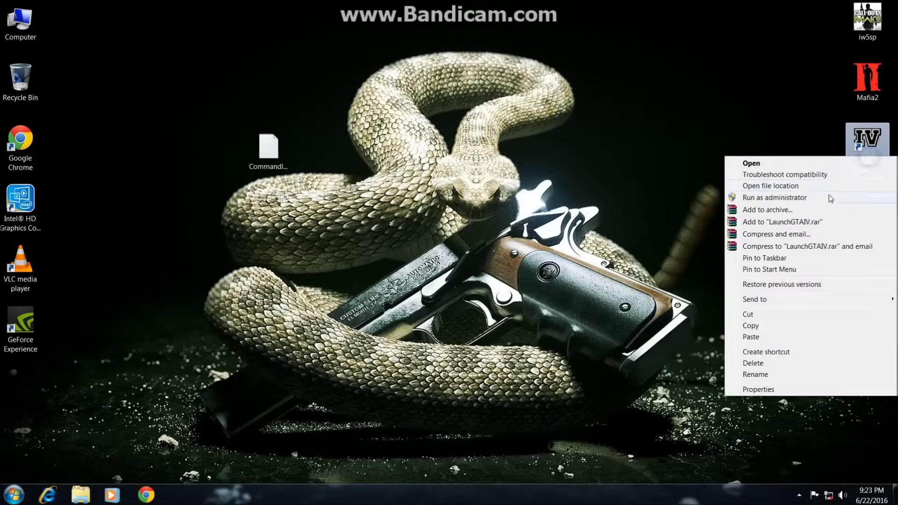
click(806, 187)
Paste Commandline into the game folder, allowing the access prompt, then relaunch Grand Theft Auto IV.
right_click(514, 263)
click(559, 332)
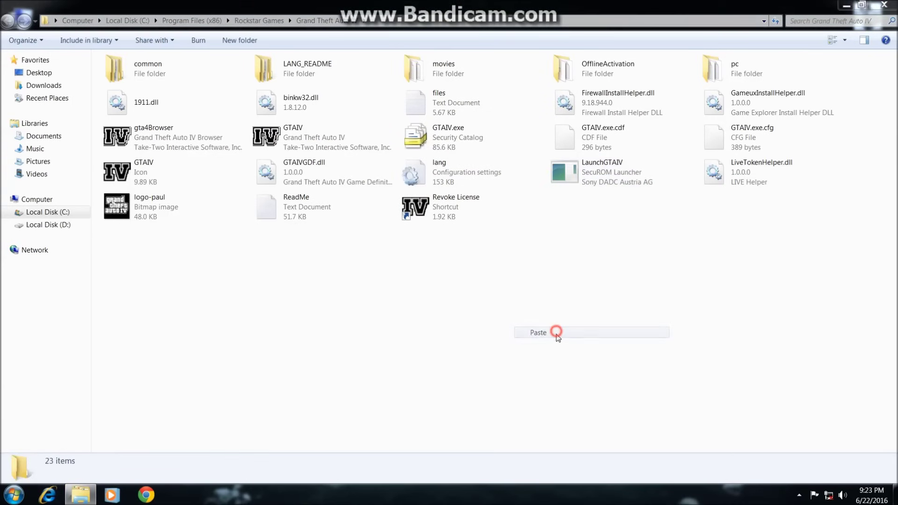
click(437, 344)
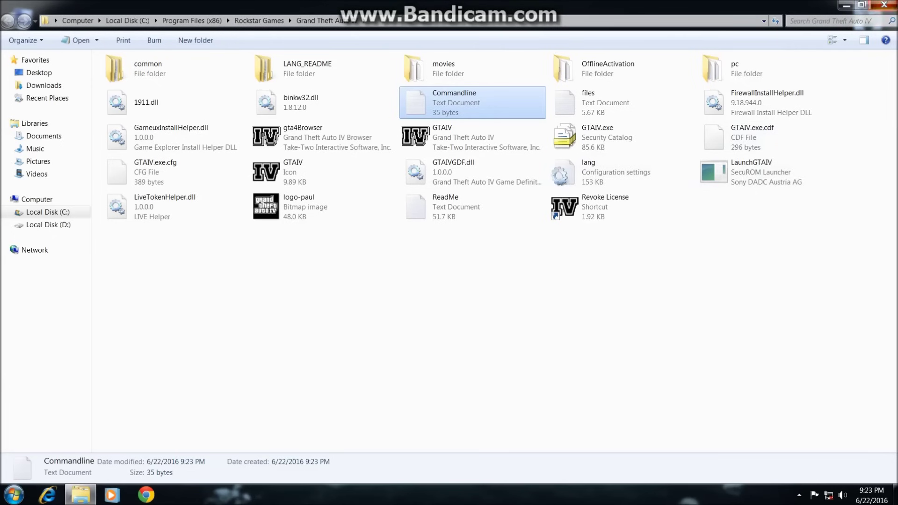
click(885, 5)
double_click(871, 156)
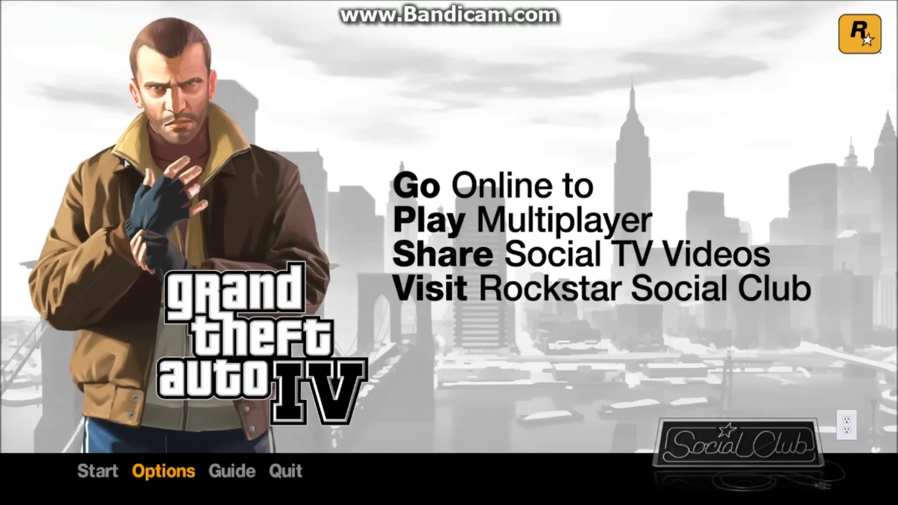
click(172, 476)
click(423, 90)
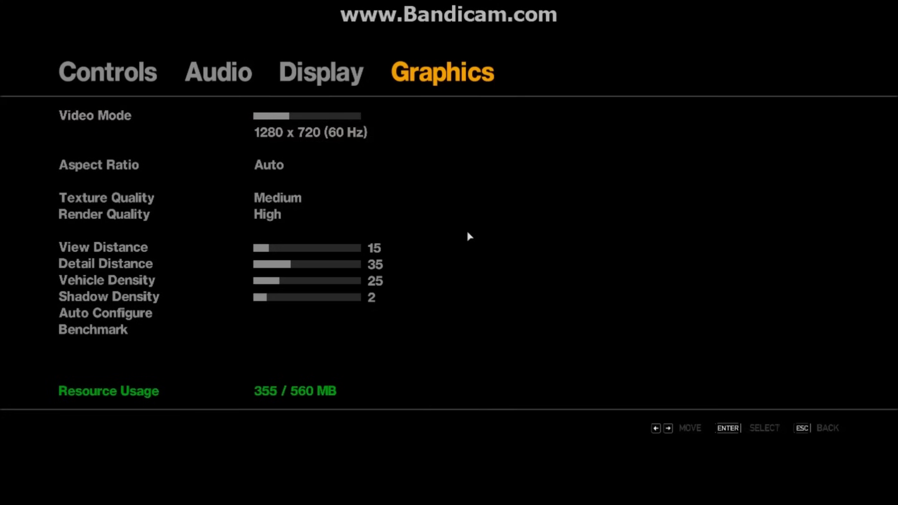
key(Escape)
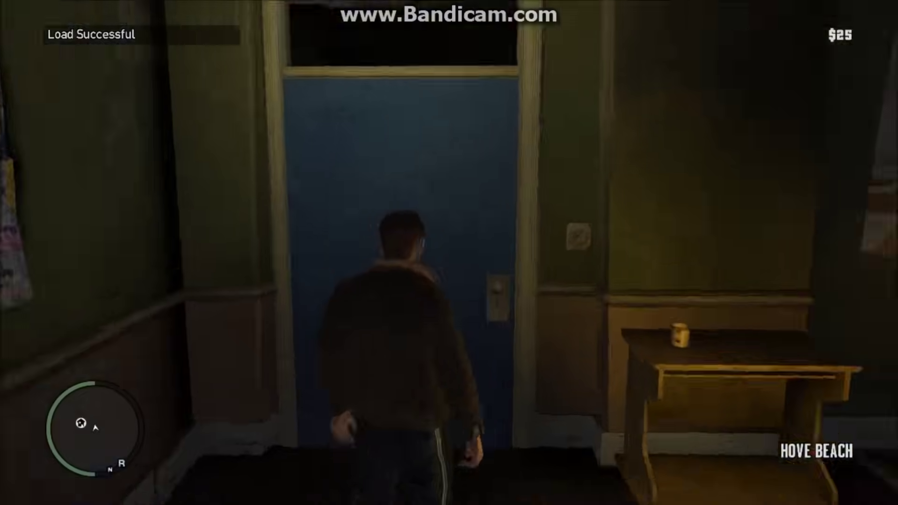
Walk through the blue door onto the graffitied stair landing and pause the game.
key(w)
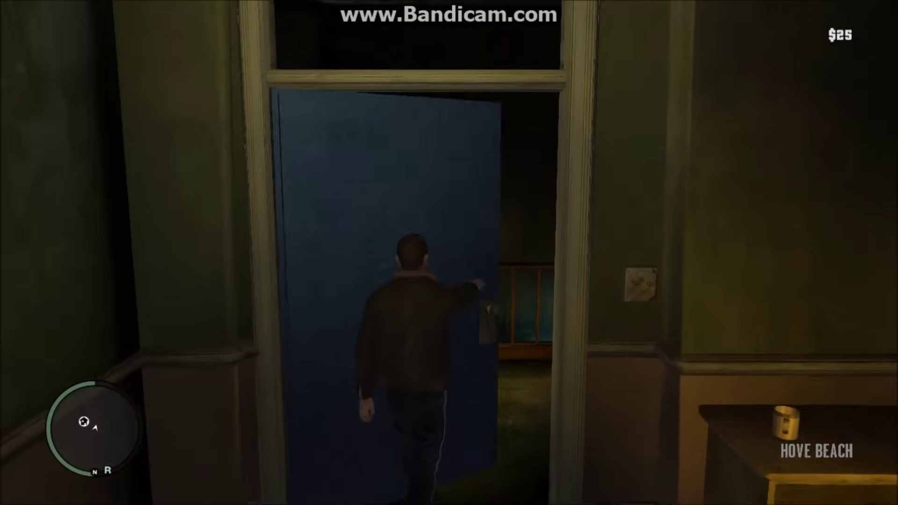
key(w)
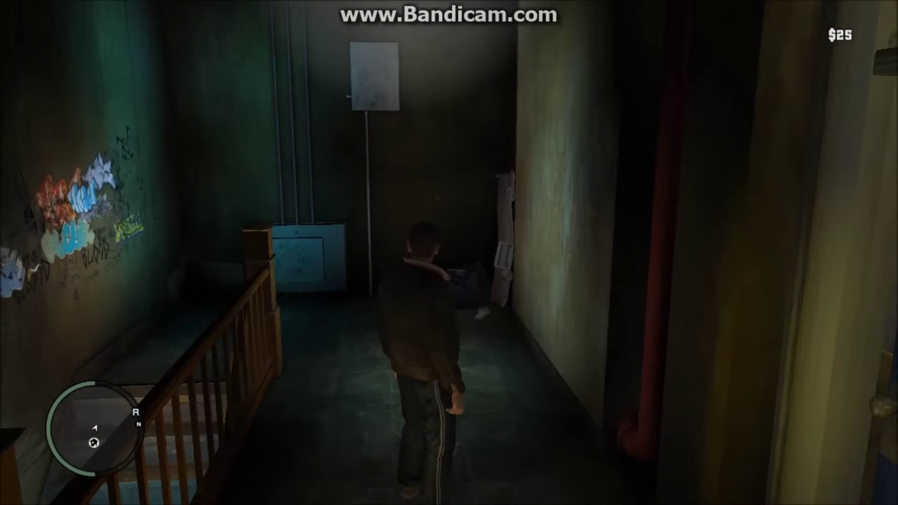
key(a)
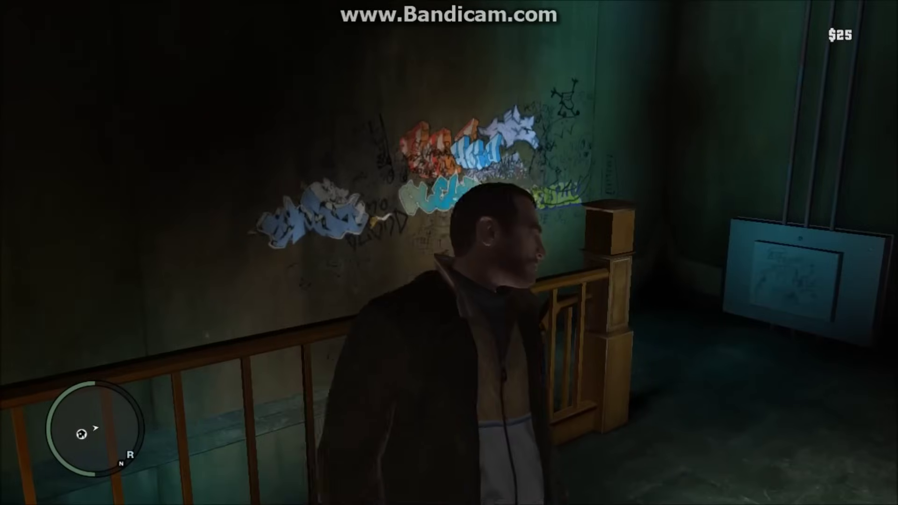
key(Escape)
Browse the Graphics page's View Distance, Render Quality and Video Mode without changes, then resume.
key(Right)
key(Right)
key(Right)
key(Right)
key(Right)
key(Right)
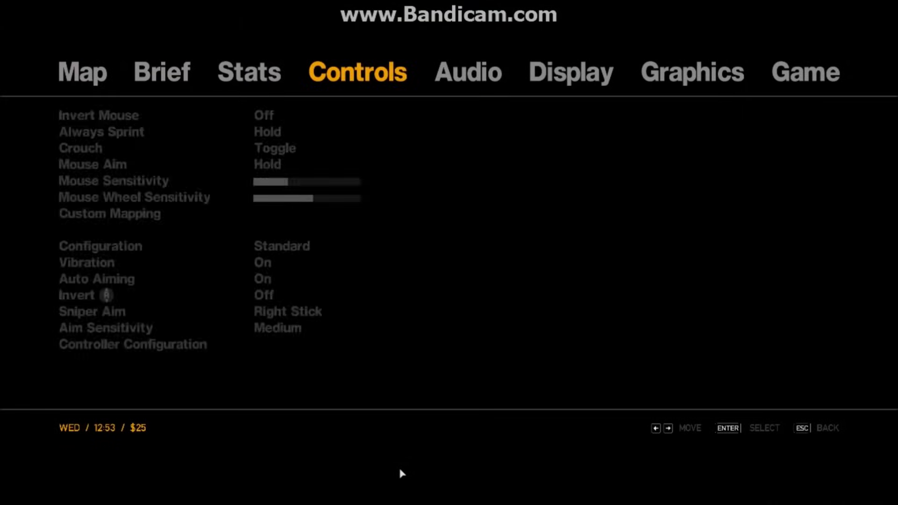
key(Down)
key(Down)
key(Down)
key(Down)
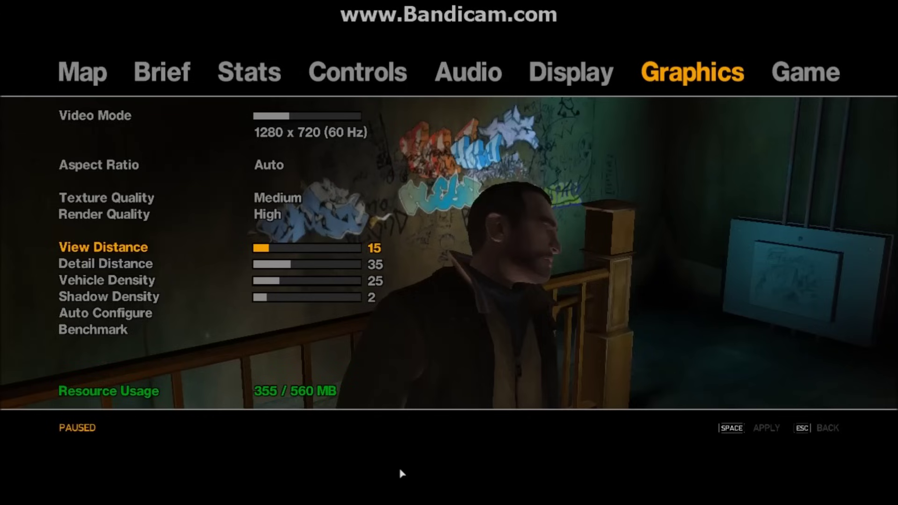
key(Up)
key(Down)
key(Down)
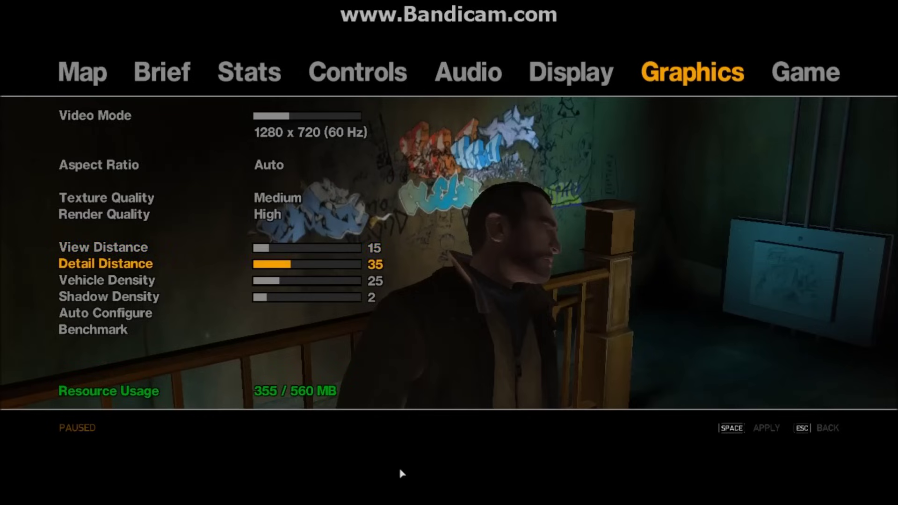
key(Up)
key(Up)
key(Up)
key(Up)
key(Up)
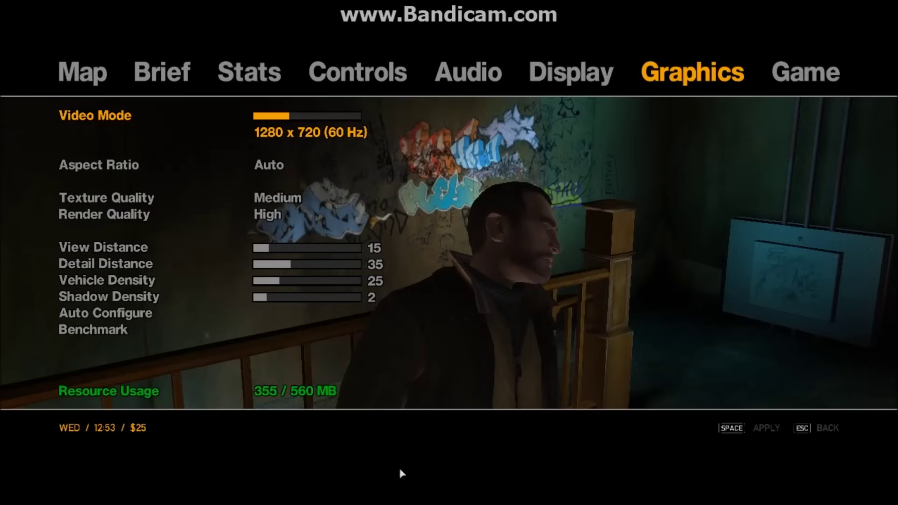
key(Down)
key(Down)
key(Down)
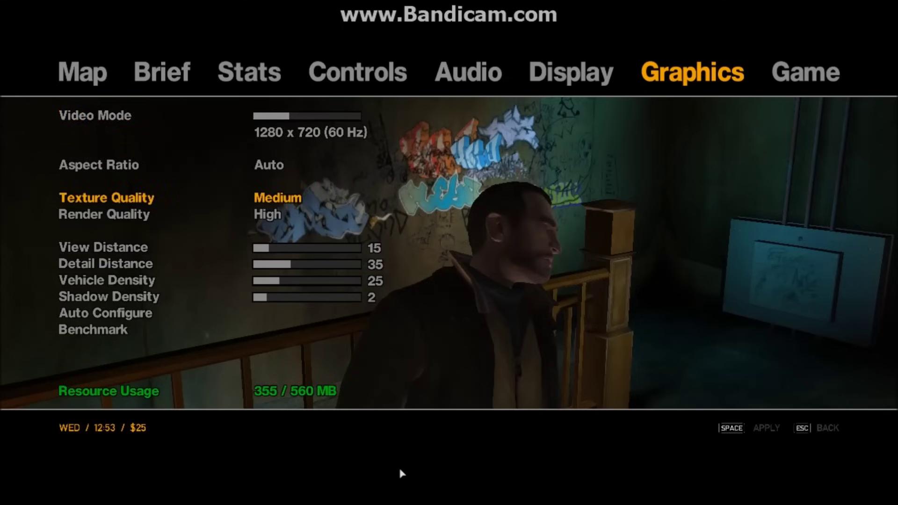
key(Down)
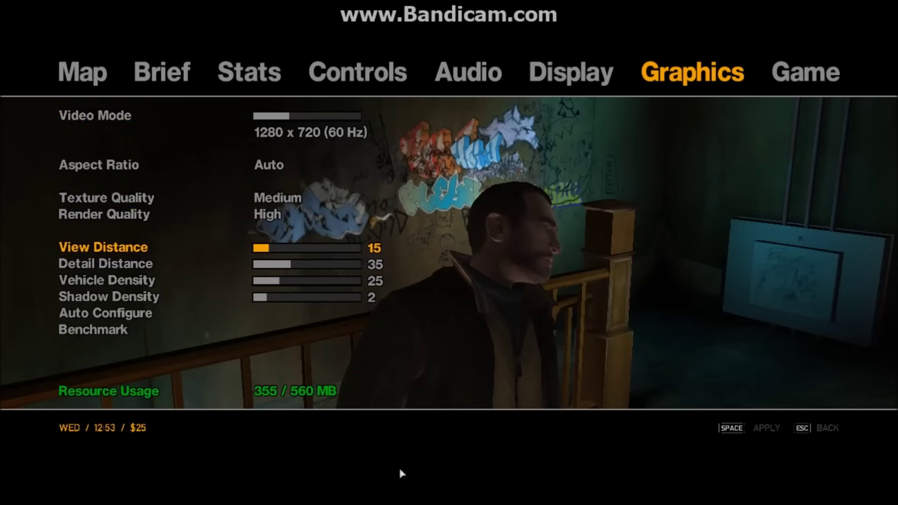
key(Escape)
key(Escape)
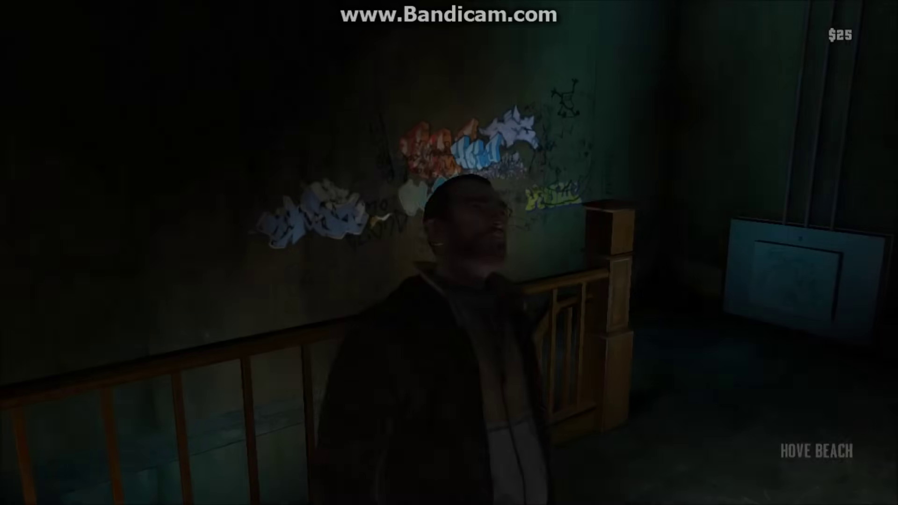
Walk down the hallway and back to stand by the graffiti wall and electrical box.
key(w)
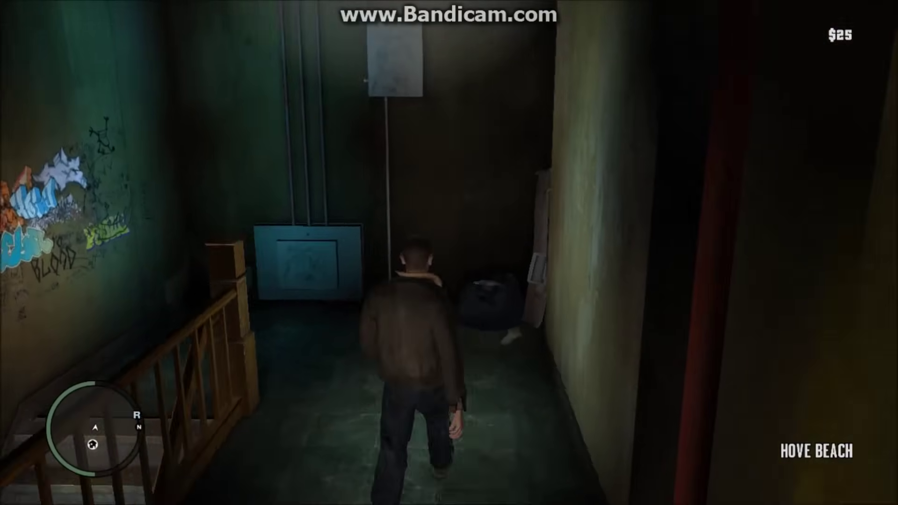
key(s)
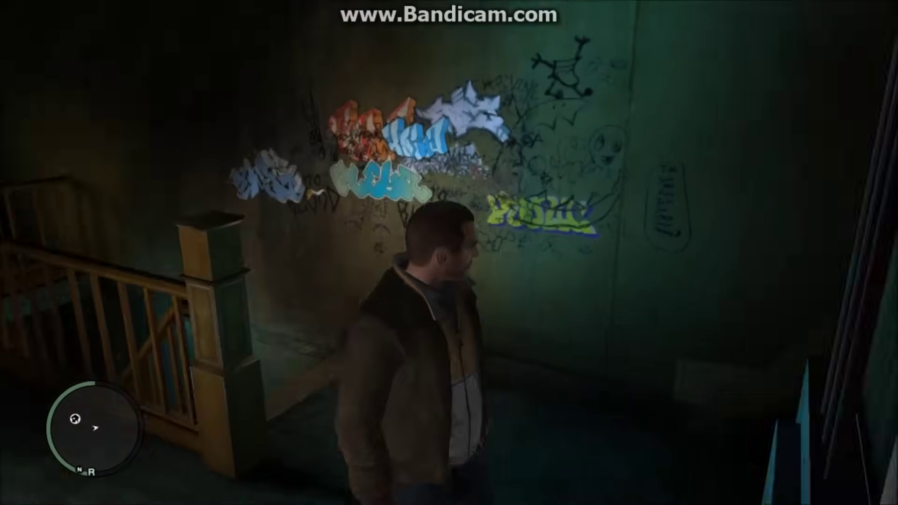
key(w)
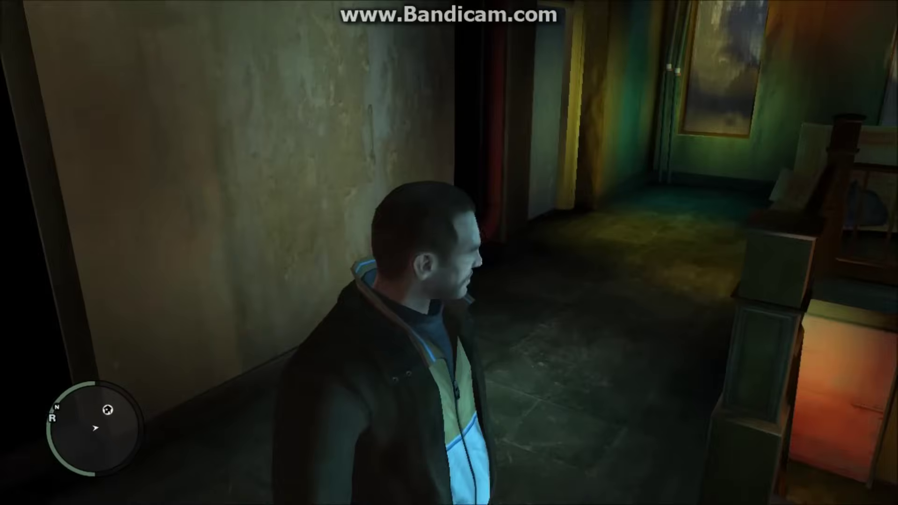
key(s)
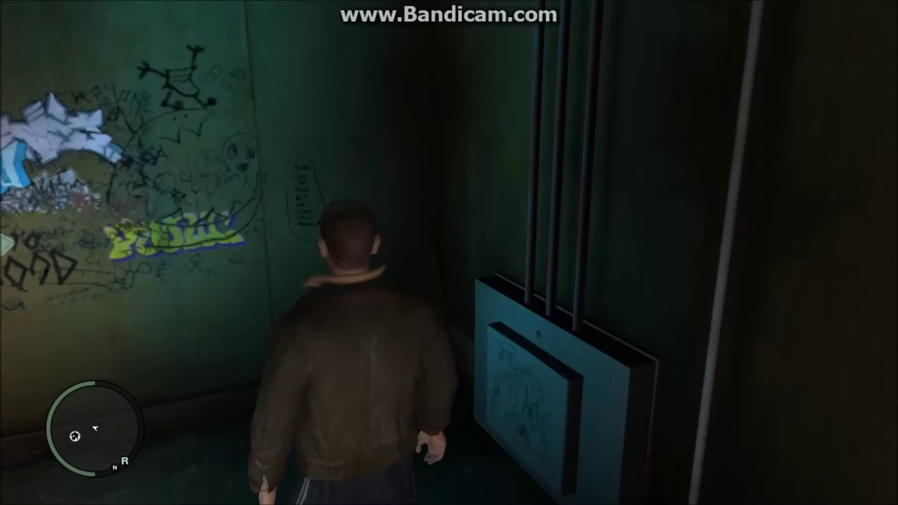